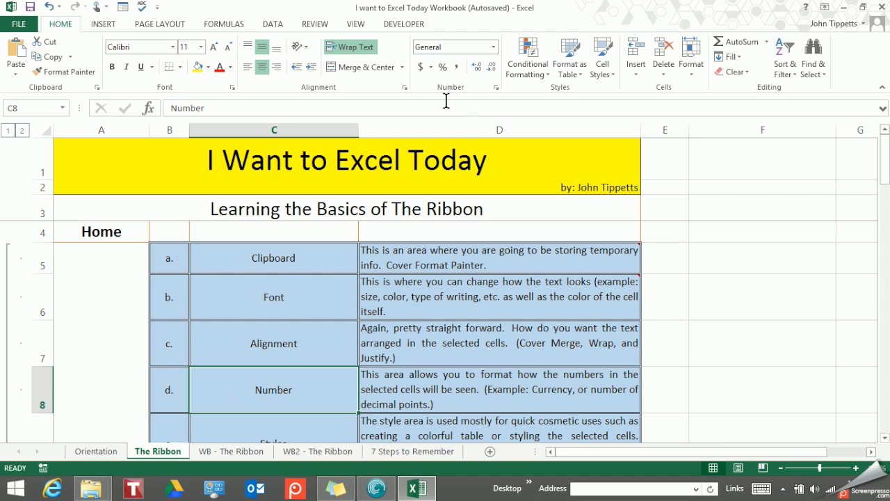
key(ctrl)
key(ctrl)
key(ctrl)
key(ctrl)
key(ctrl)
Step: Format the Q1 to Q4 sales figures (D6:G50) on the WB2 - The Ribbon sheet as Currency
click(314, 452)
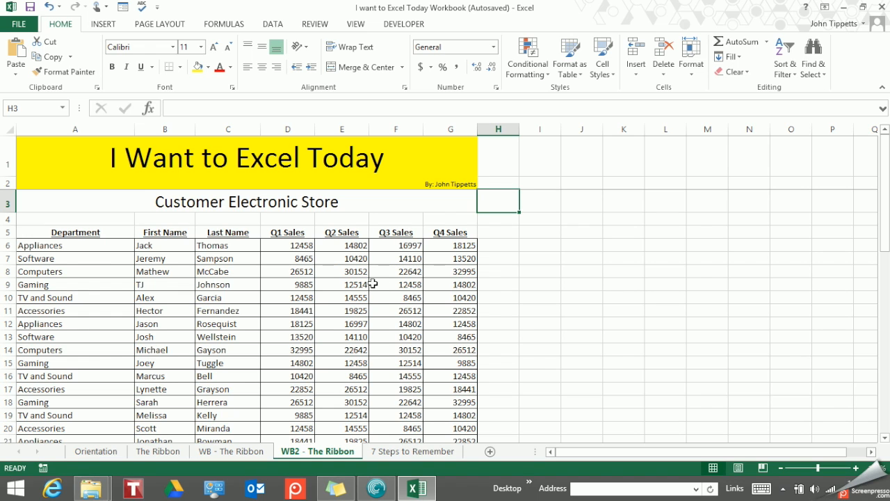
click(279, 246)
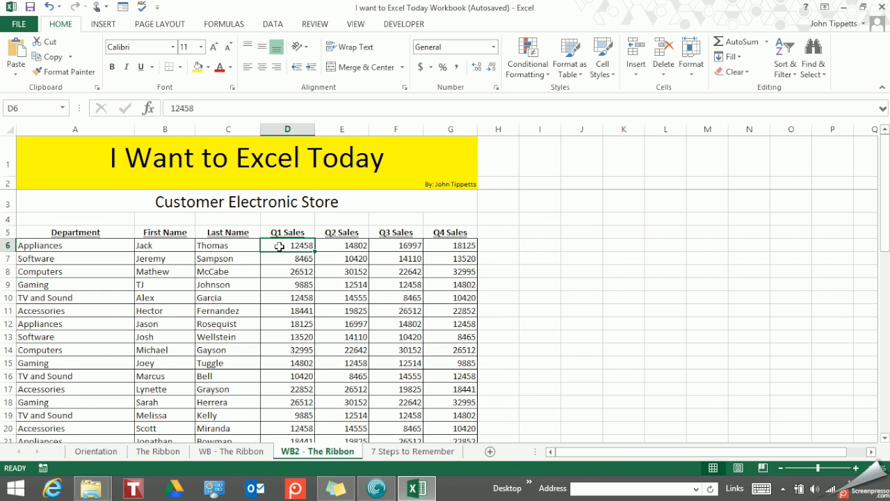
key(ctrl+shift+Down)
key(shift+Right)
key(shift+Right)
key(shift+Right)
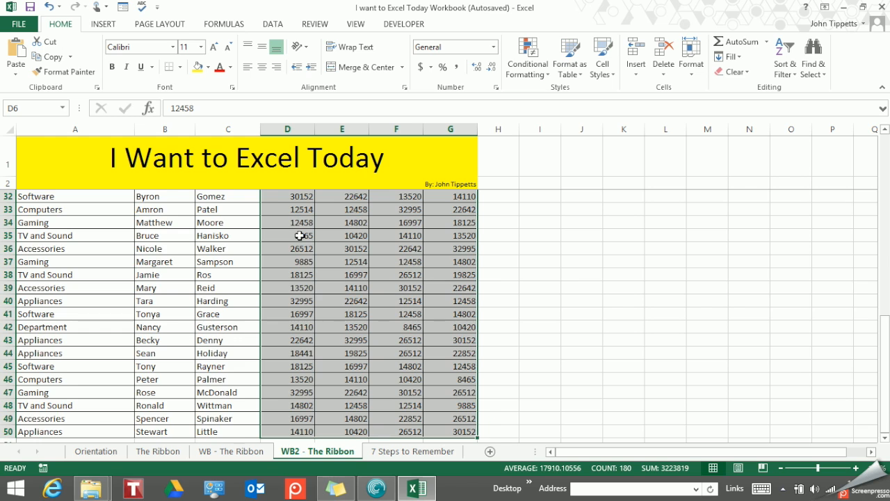
scroll(299, 236, up, 4)
scroll(299, 236, up, 6)
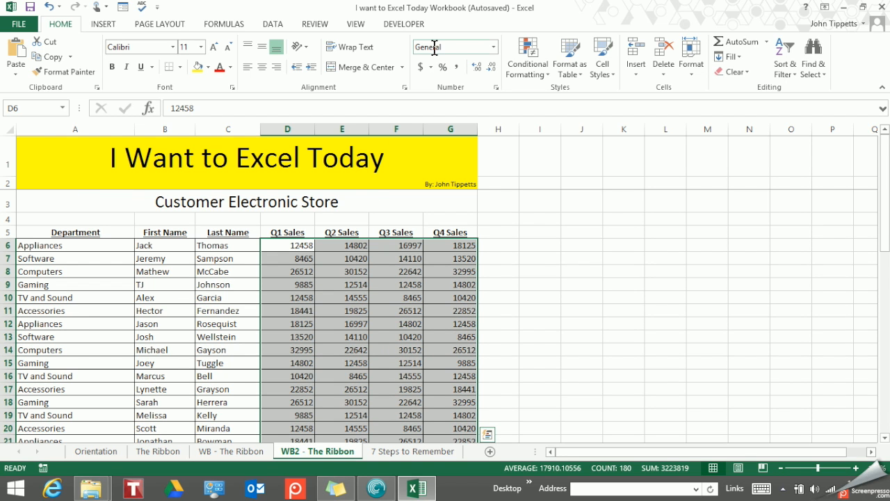
click(494, 48)
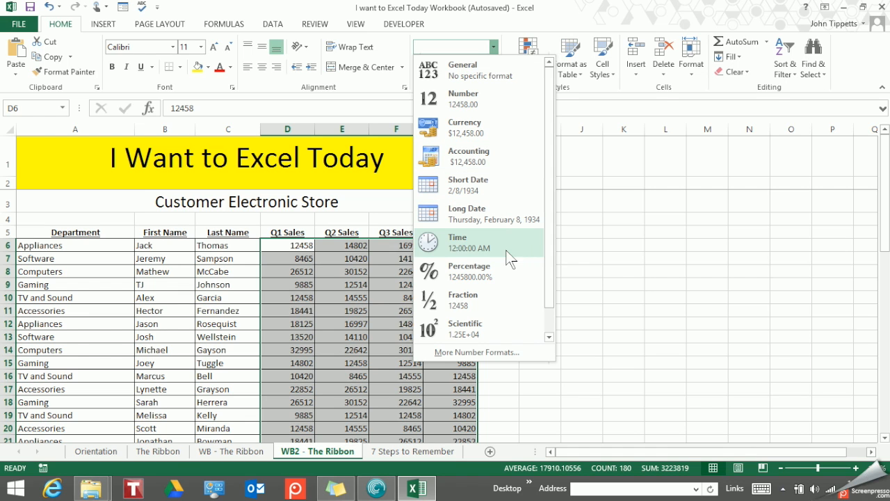
scroll(512, 304, down, 1)
scroll(513, 303, up, 1)
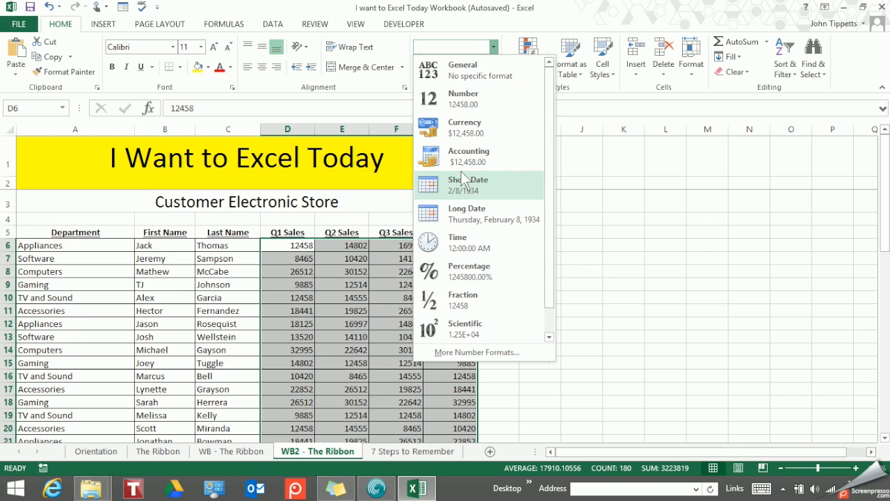
click(470, 132)
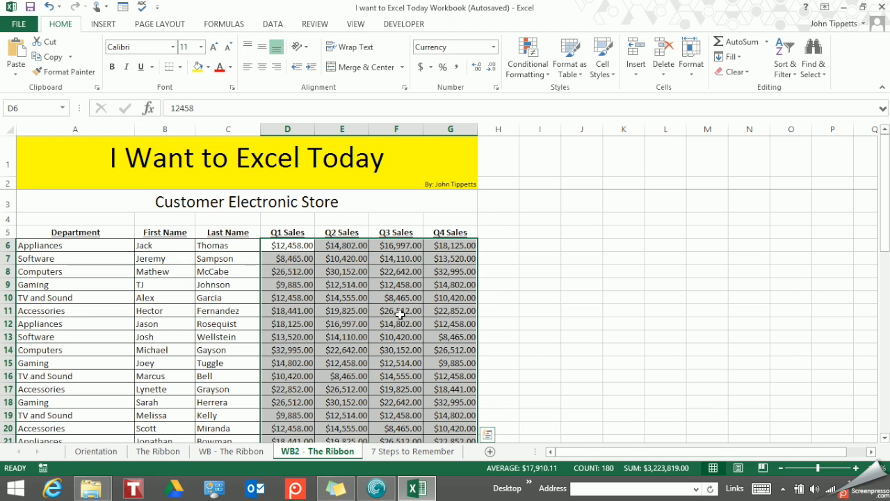
Step: Reset the selected sales figures to the General format and apply the Accounting format to them
click(494, 47)
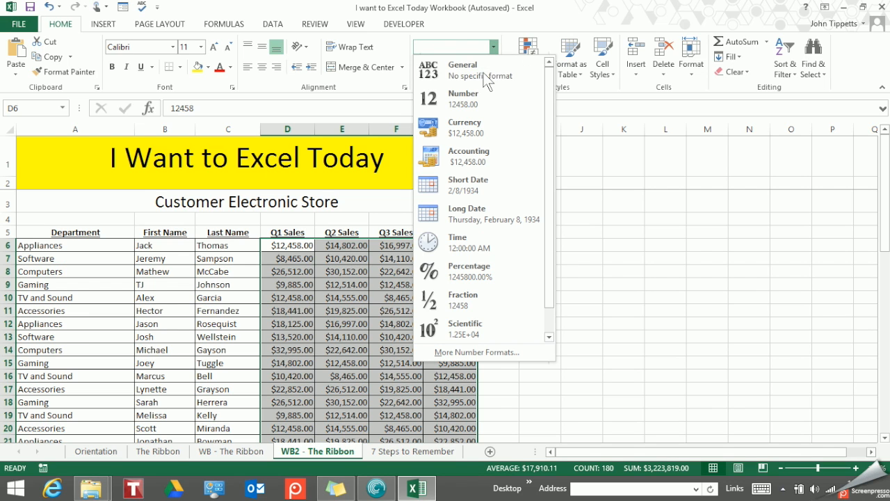
click(476, 74)
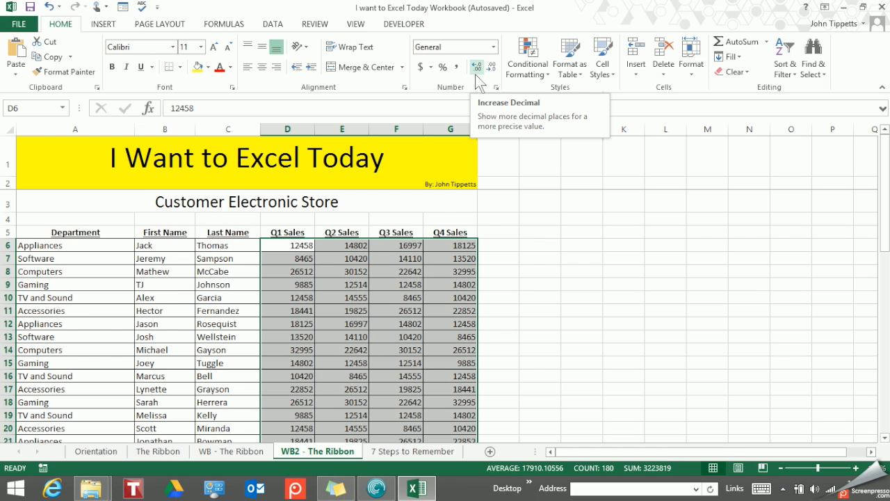
click(494, 48)
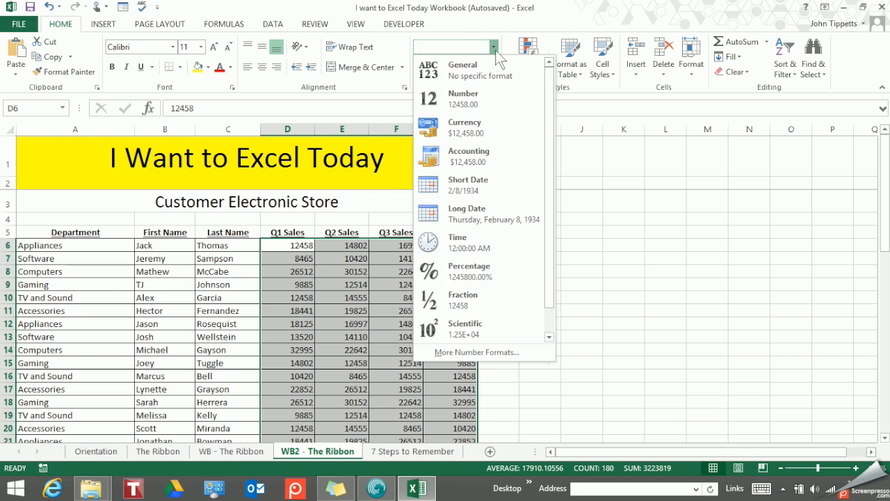
click(480, 155)
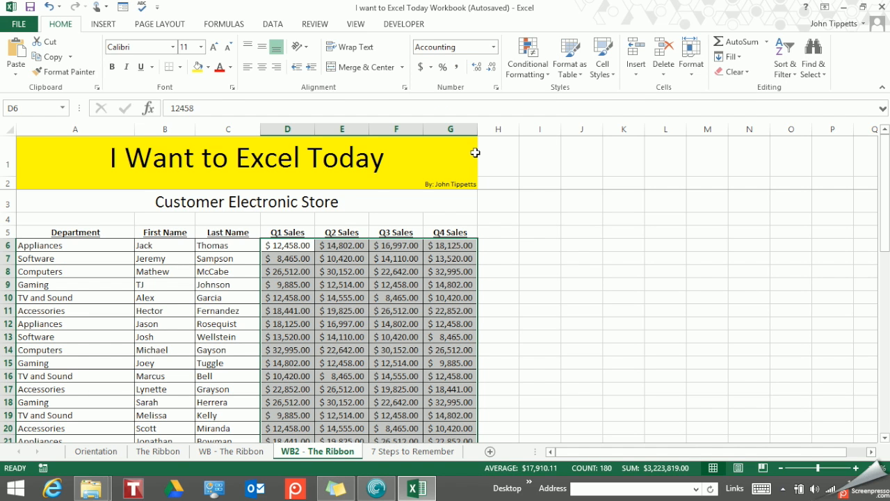
Step: Change the Q1 sales value in cell D6 to -12458
click(306, 245)
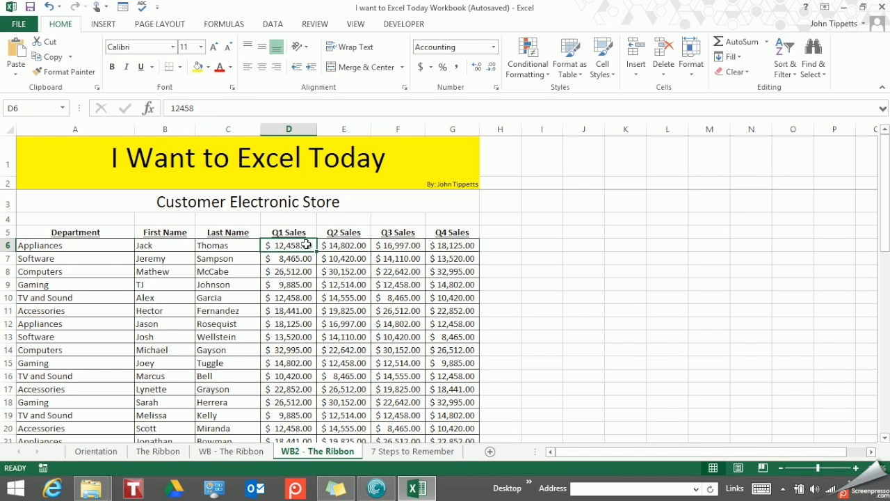
click(181, 110)
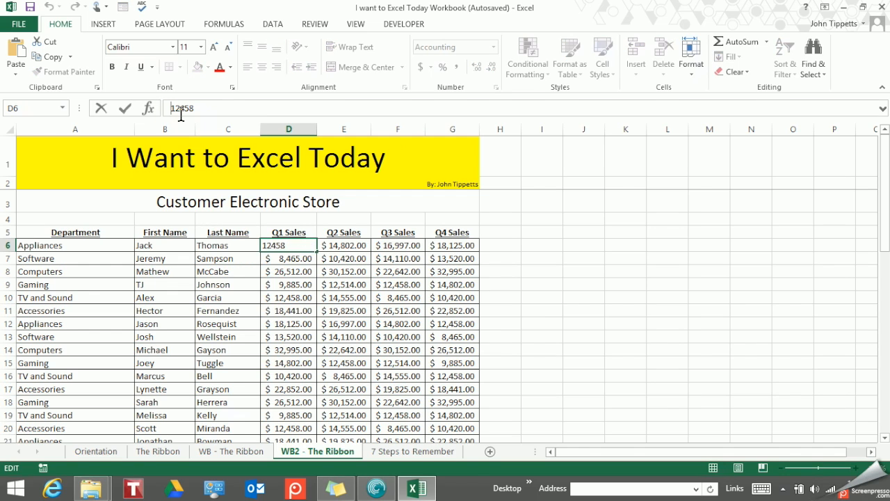
text(-)
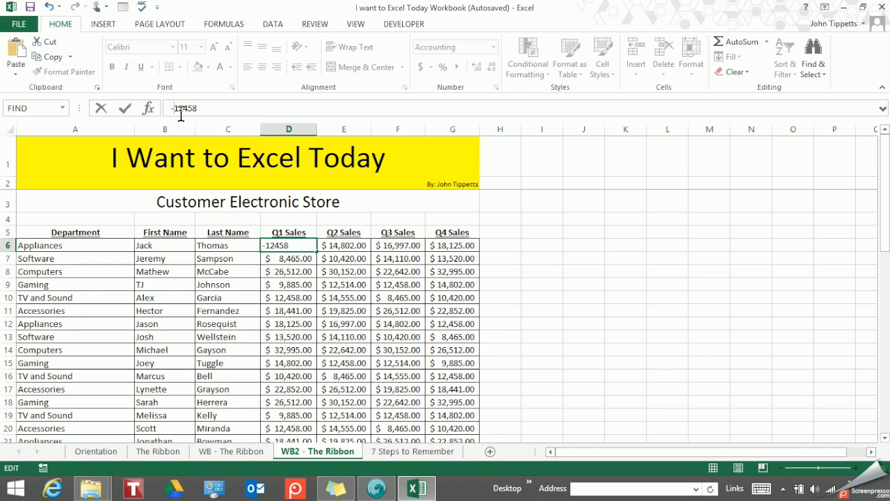
key(Return)
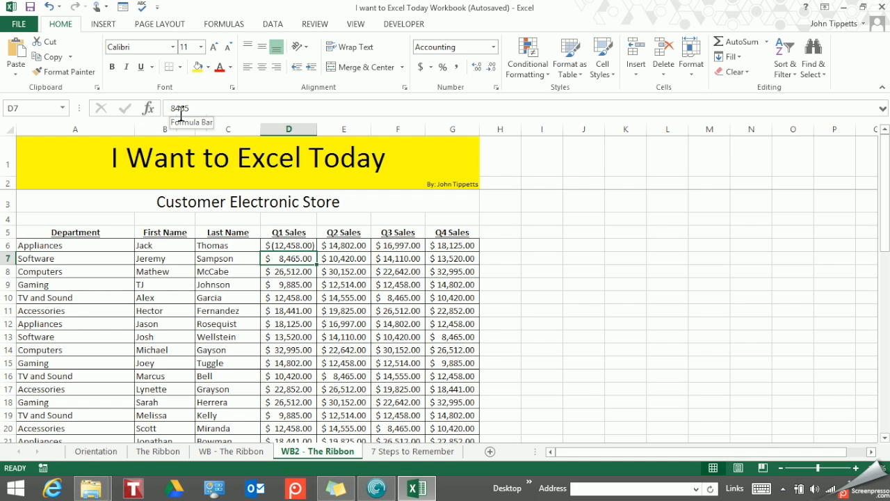
Step: Remove the minus sign from the Q1 sales value in cell D6 so it reads 12458
click(282, 248)
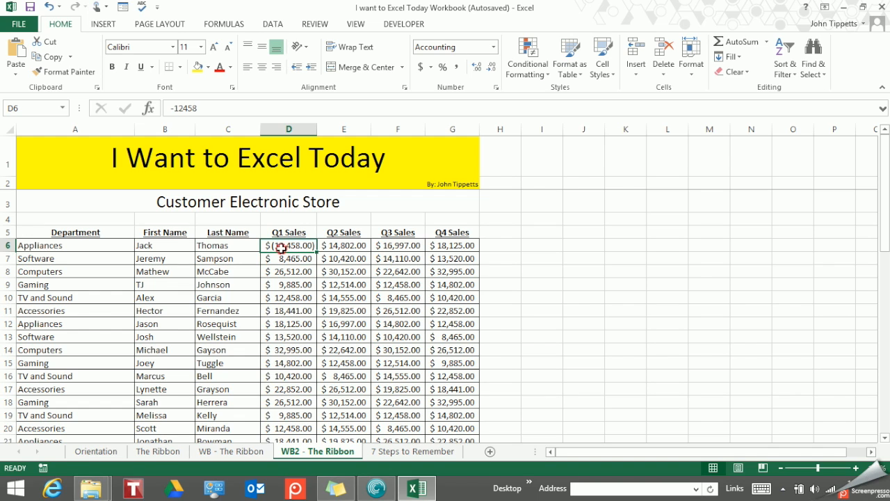
click(175, 110)
key(BackSpace)
key(Return)
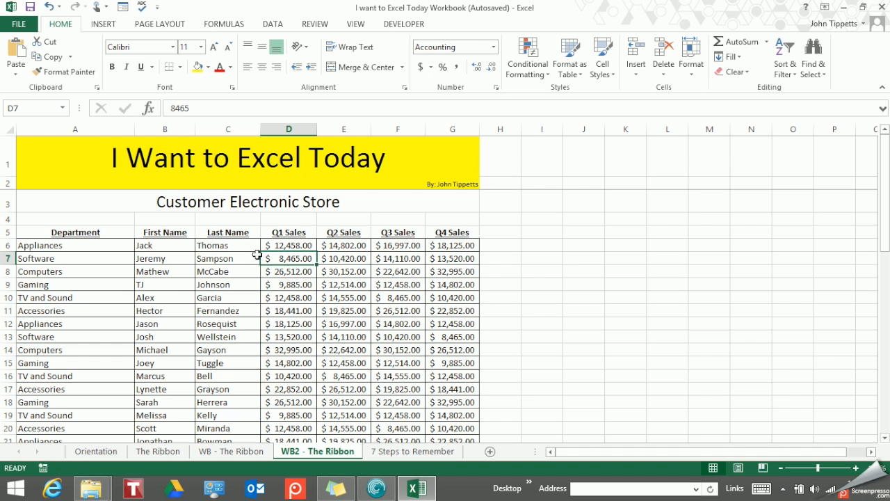
Step: Set all the Q1 to Q4 sales figures (D6:G50) to the General number format
click(286, 246)
key(ctrl+shift+End)
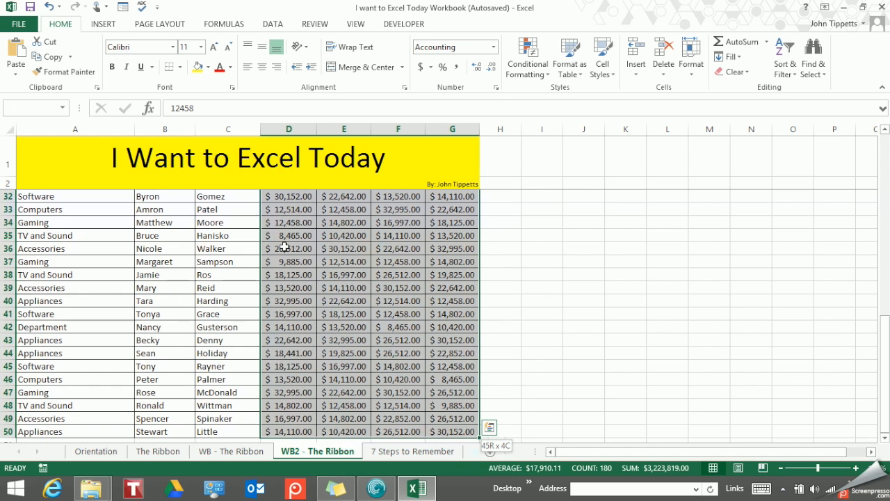
scroll(307, 260, up, 10)
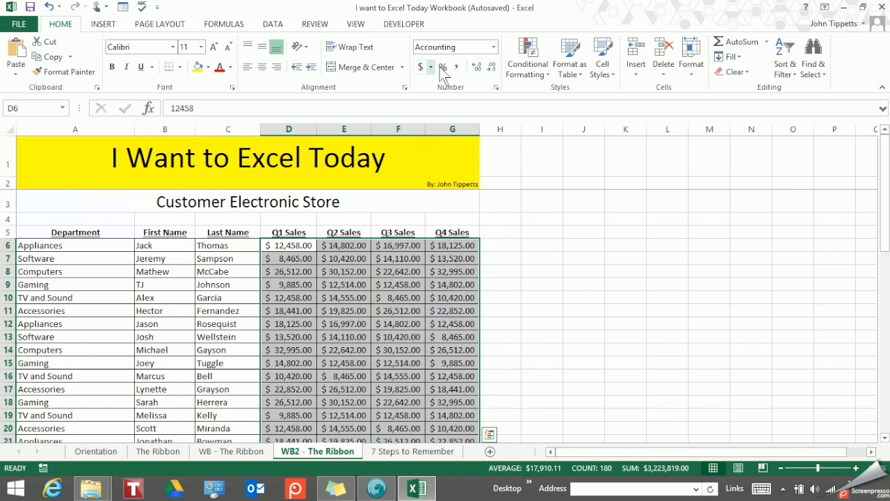
click(493, 46)
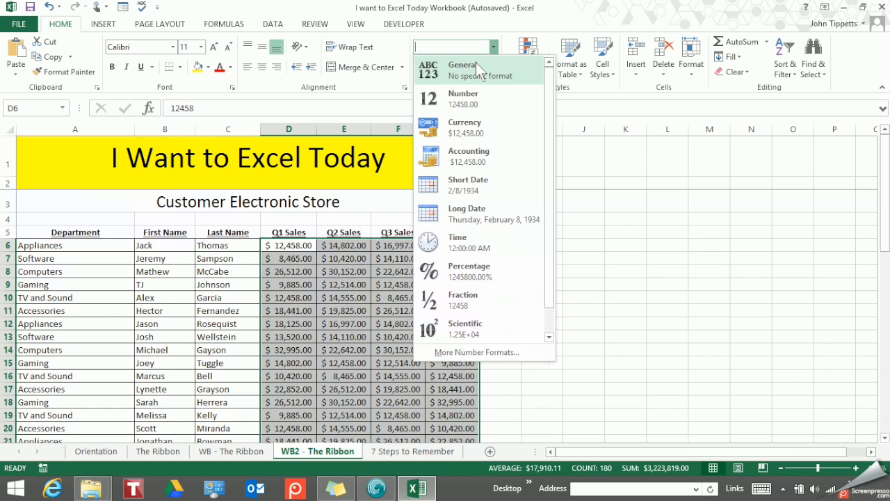
click(476, 64)
Step: Try the default Accounting Number Format on the selected sales figures and undo it
click(493, 46)
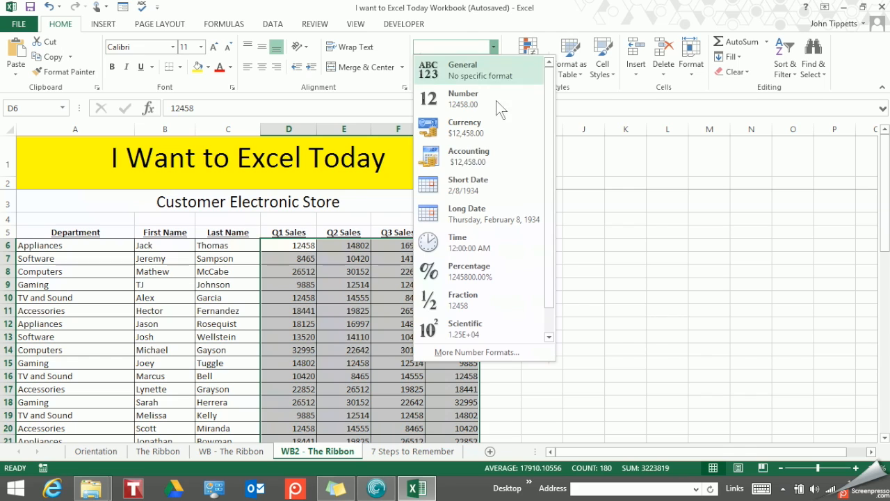
scroll(501, 240, down, 1)
scroll(498, 154, up, 1)
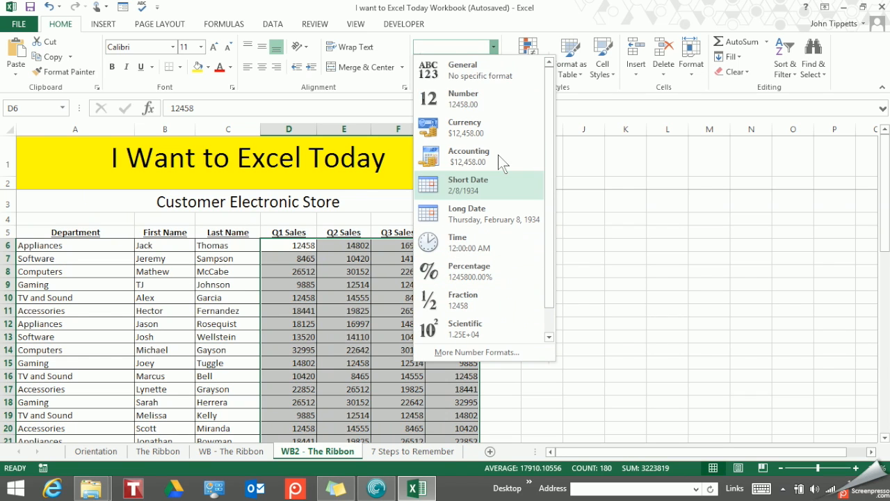
click(494, 47)
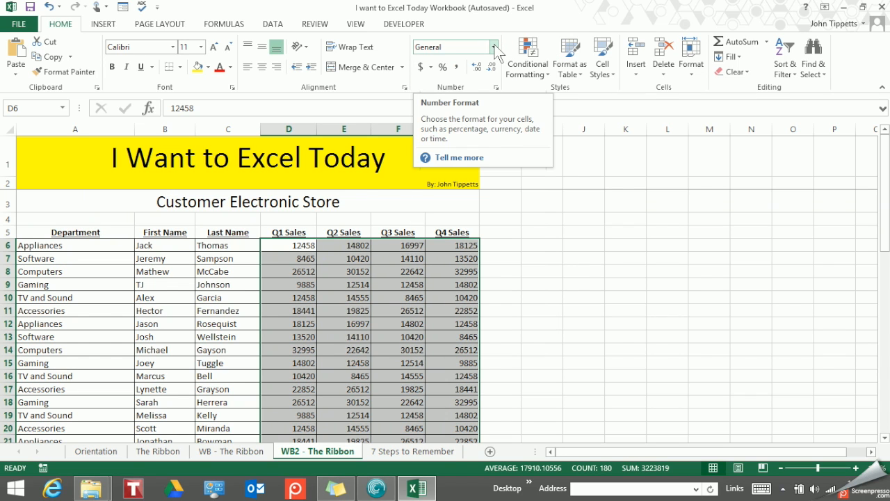
click(419, 66)
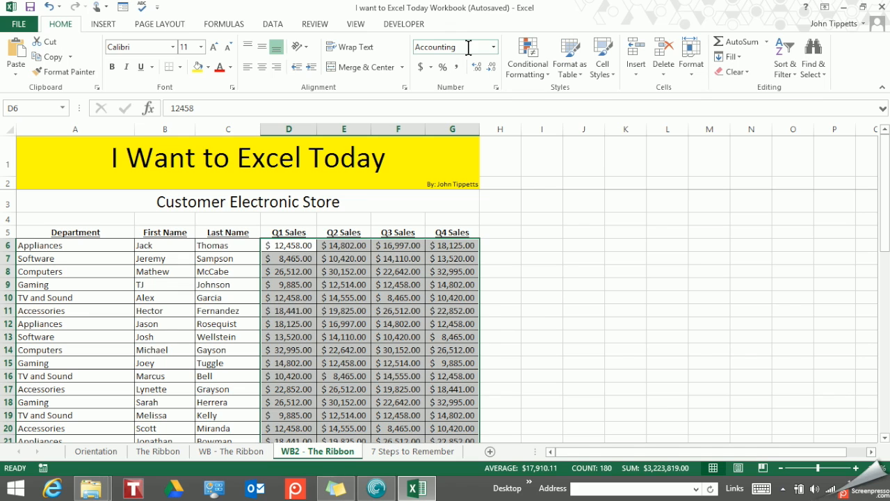
click(50, 7)
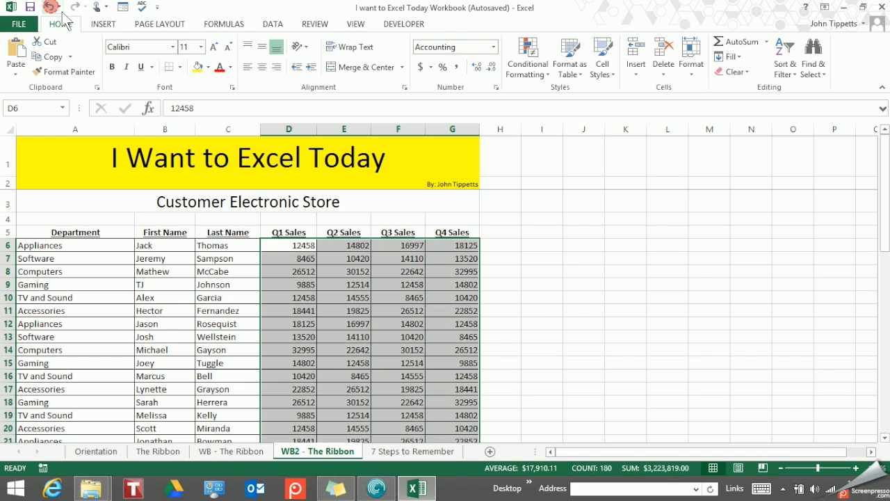
Step: Try the English (United Kingdom) pound and English (United States) dollar accounting formats on the sales figures, and undo them
click(429, 67)
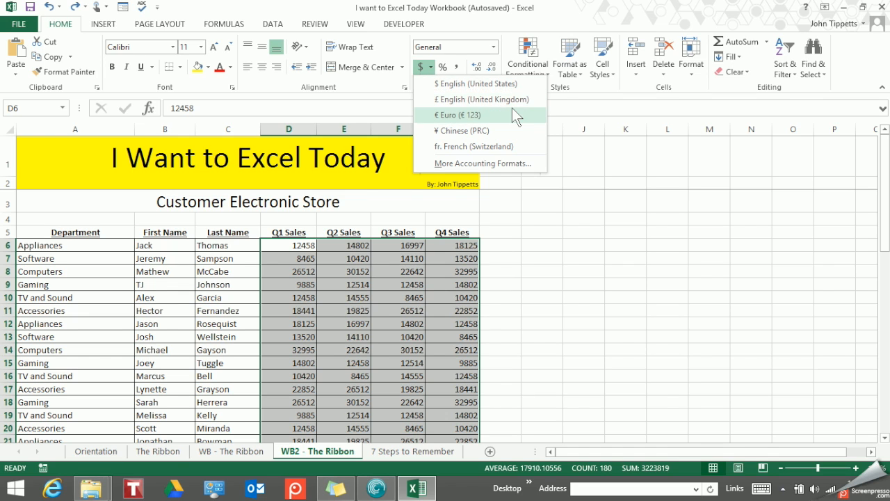
click(518, 100)
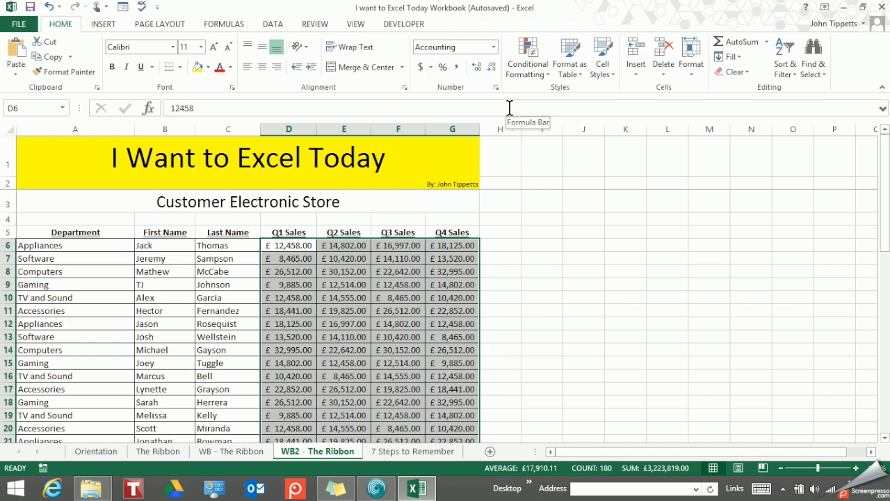
click(431, 67)
click(451, 85)
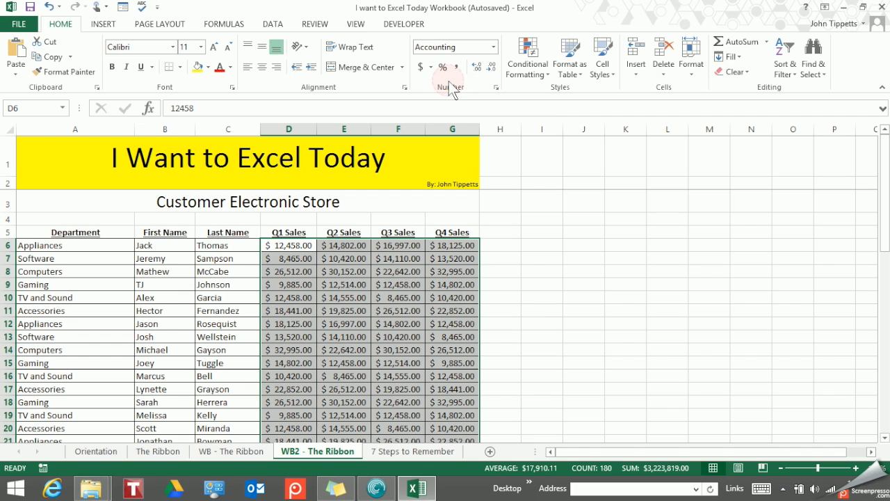
click(49, 7)
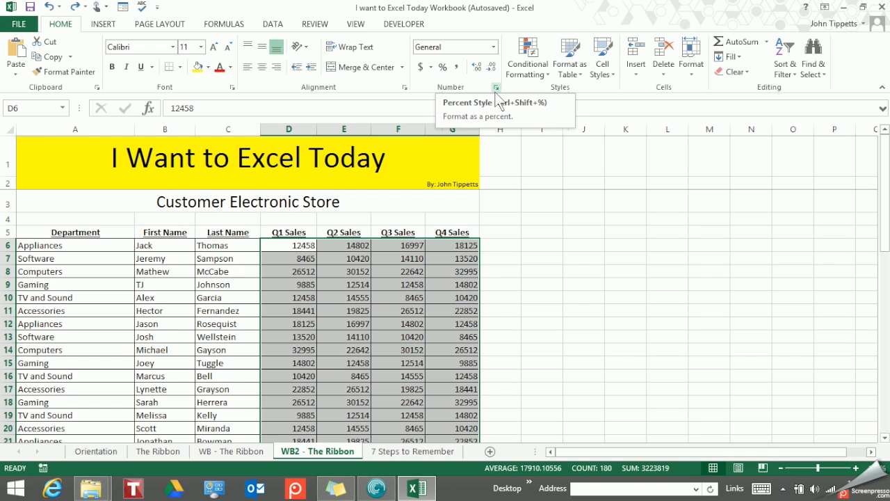
Step: Enter 120 in the empty cell I6 beside the sales table and reselect that cell
click(550, 245)
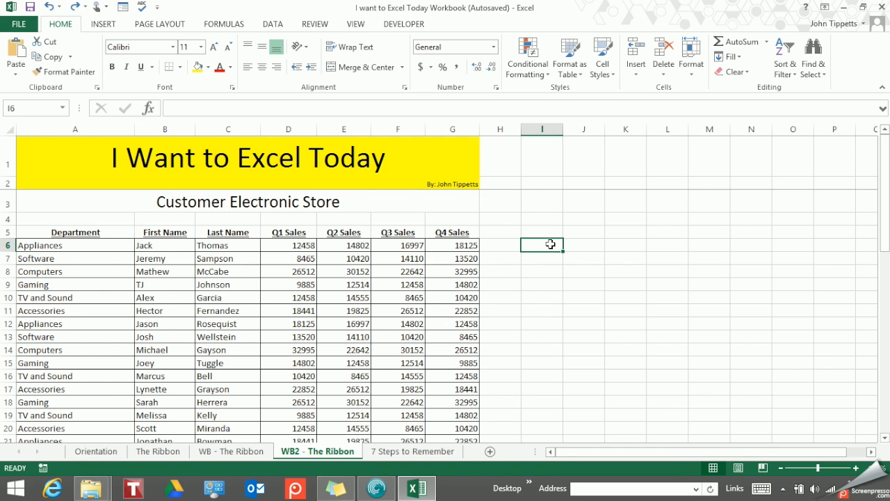
text(1200)
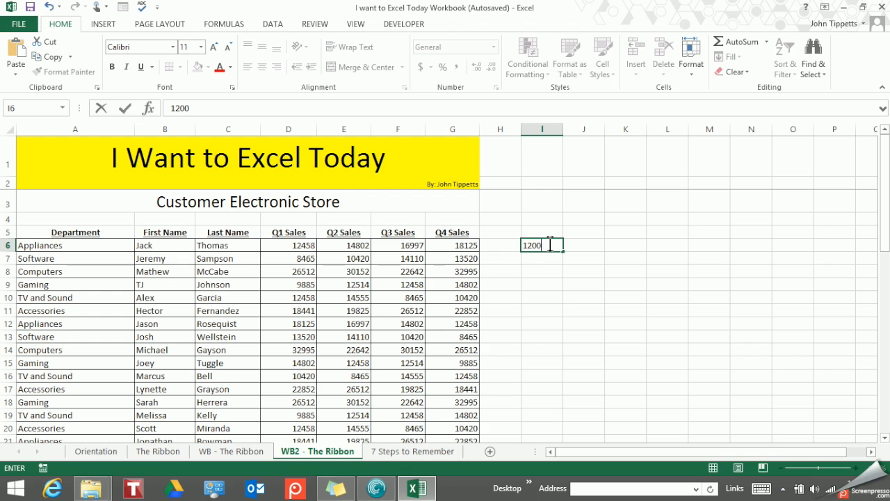
key(BackSpace)
click(559, 270)
click(550, 245)
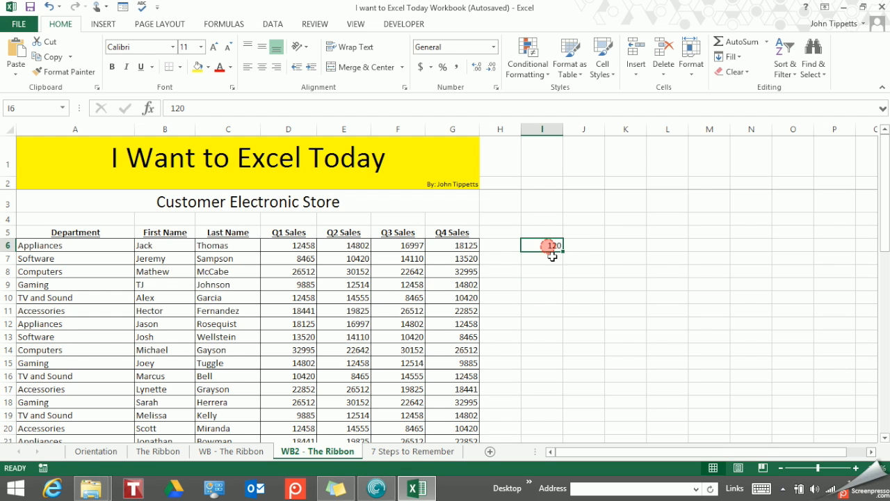
Step: Apply the Percent style to cell I6 and delete the cell's contents
click(443, 71)
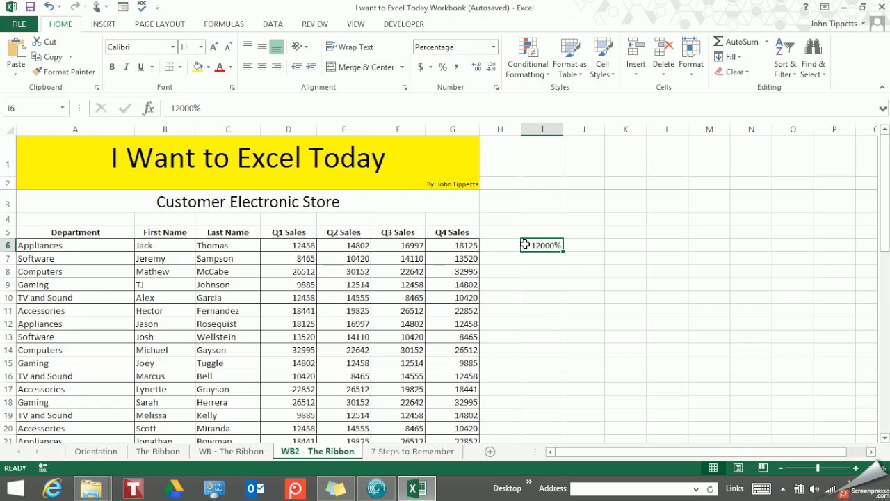
key(Delete)
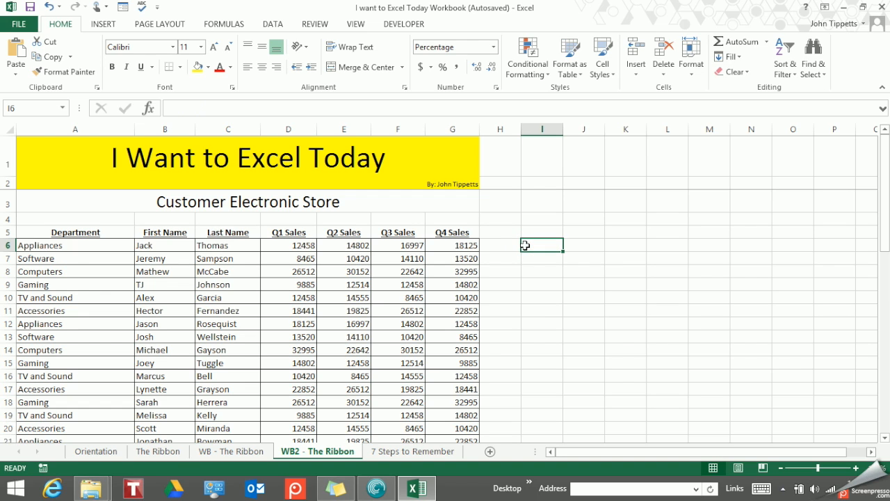
Step: Set the number format of the empty cell I6 back to General
click(494, 47)
click(462, 66)
click(551, 255)
Step: Select the sales figures from D6 through G50 and increase their decimals to four places
mouse_move(295, 246)
mouse_down()
mouse_move(296, 259)
mouse_move(299, 246)
mouse_up()
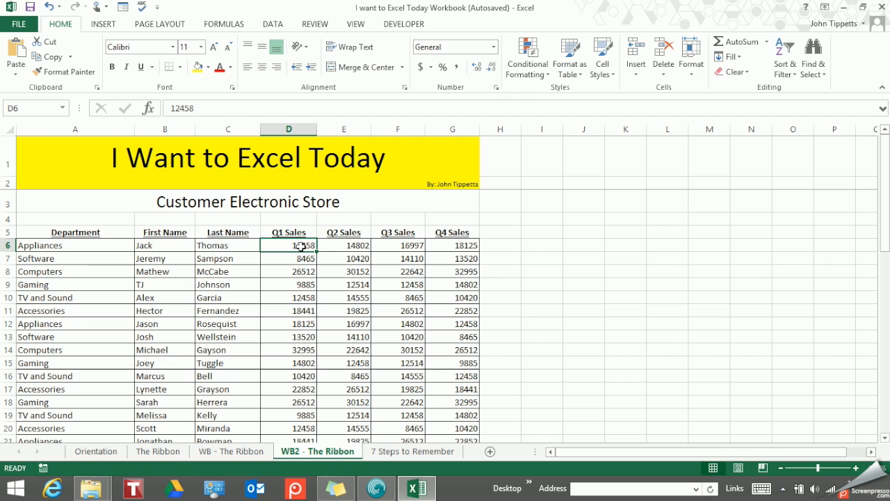
key(ctrl+shift+End)
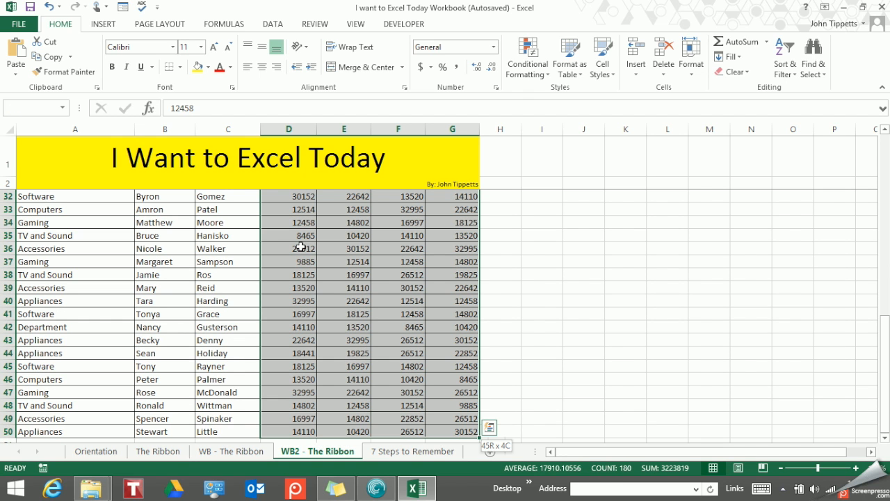
scroll(482, 255, up, 4)
scroll(482, 255, up, 6)
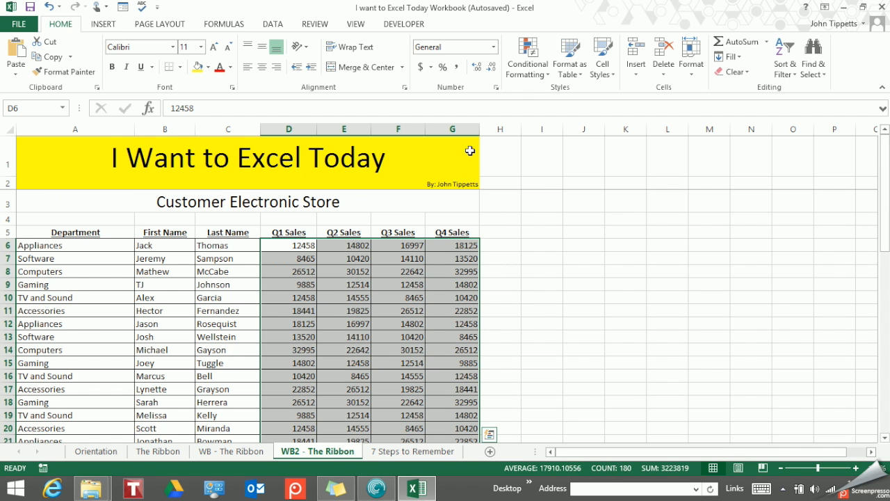
click(477, 69)
click(476, 68)
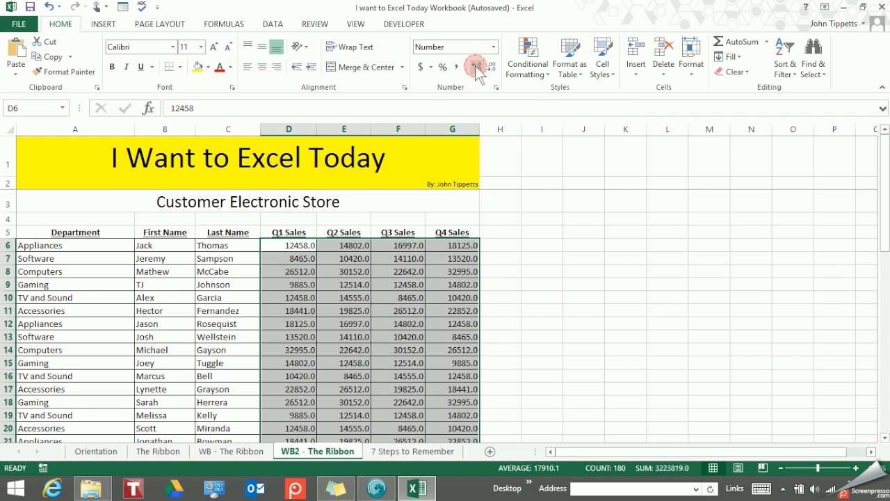
click(477, 69)
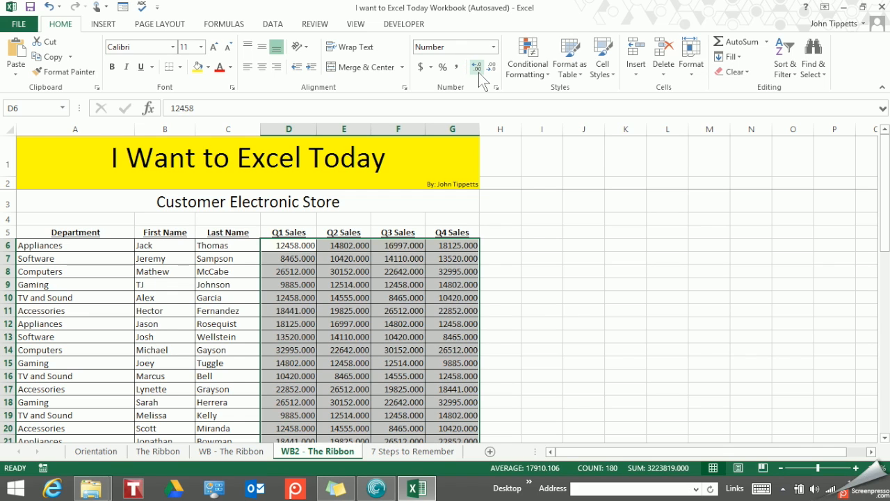
click(477, 68)
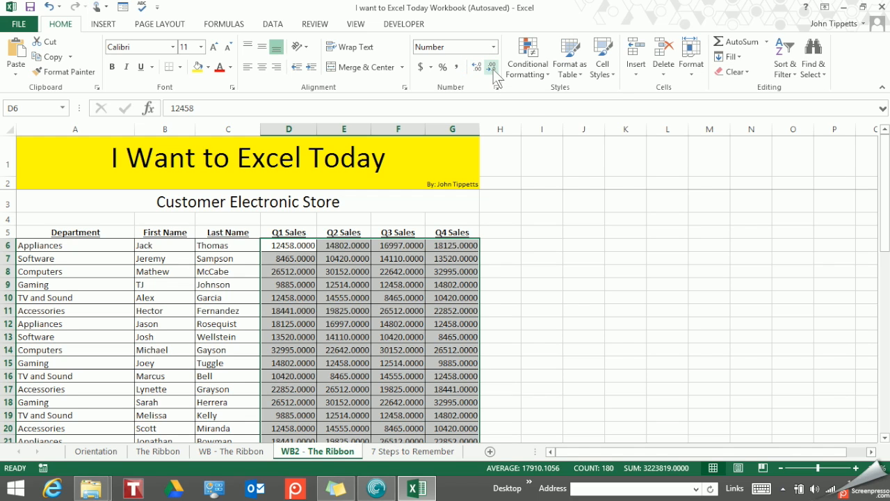
Step: Reduce the sales figures to two decimal places and apply the dollar Accounting Number Format to them
click(493, 69)
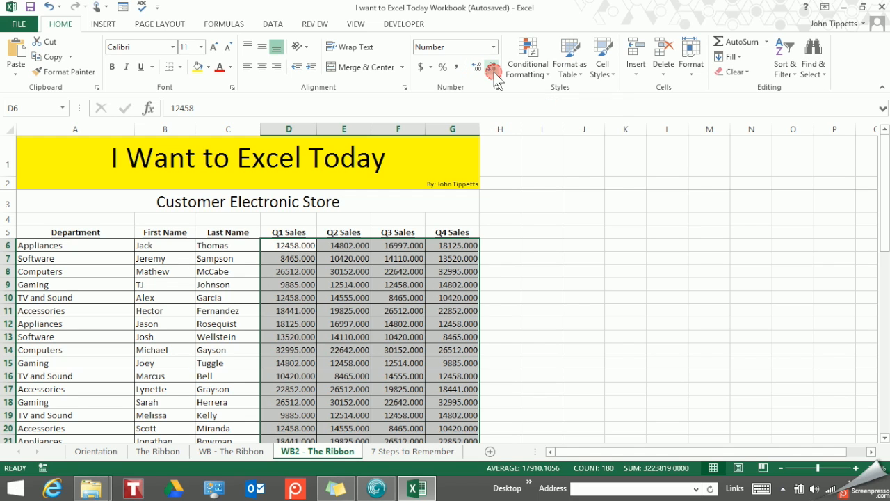
click(493, 69)
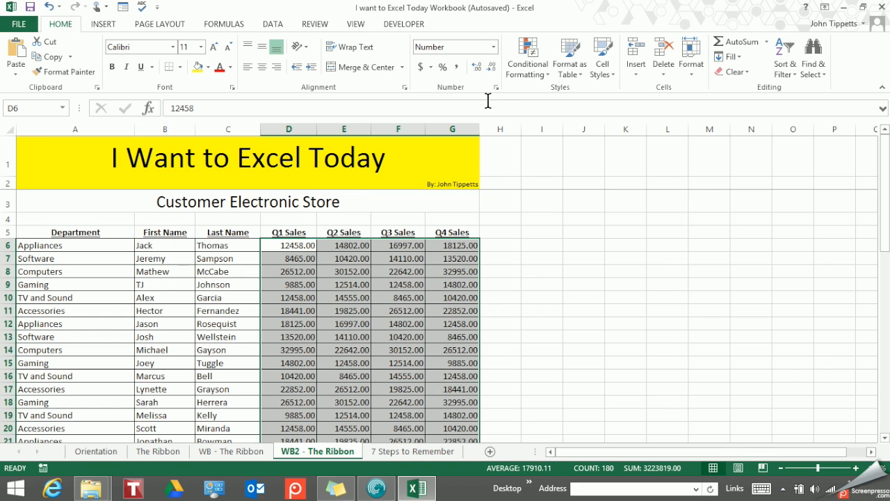
click(420, 67)
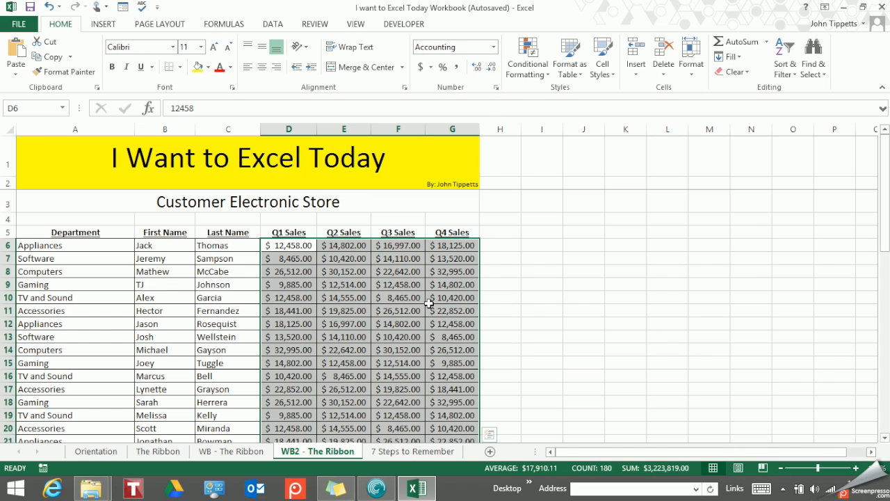
click(451, 311)
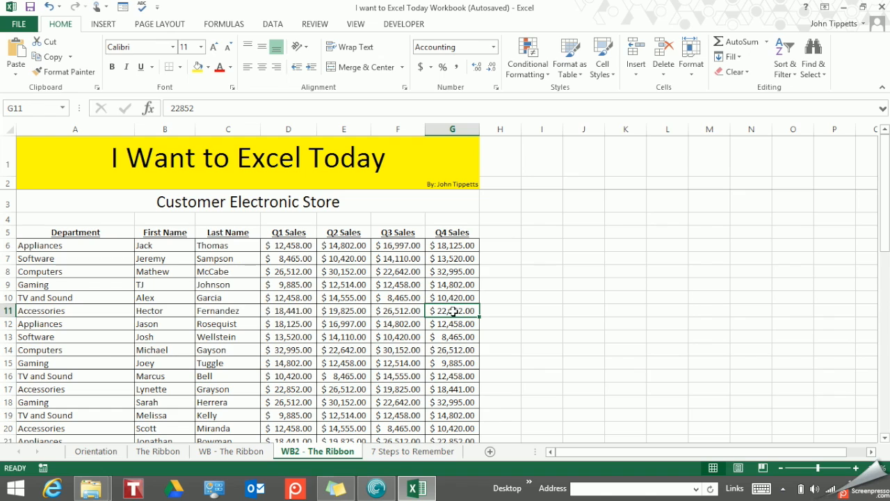
Step: Try entering the date 1/12/14 in cell I6, leaving the cell empty again
click(530, 245)
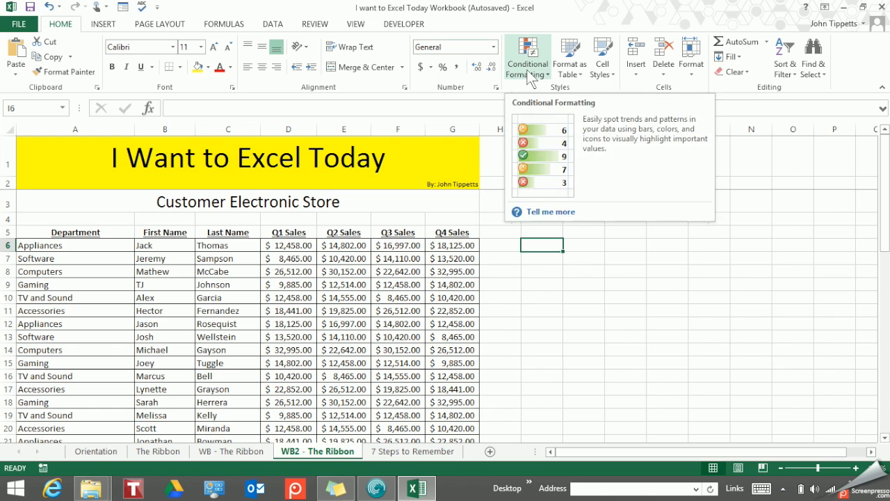
text(1/12/14)
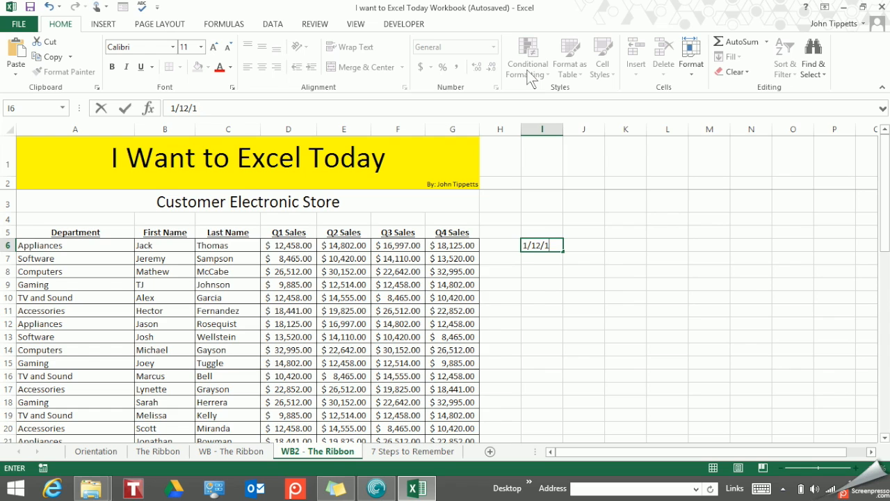
key(Escape)
click(459, 327)
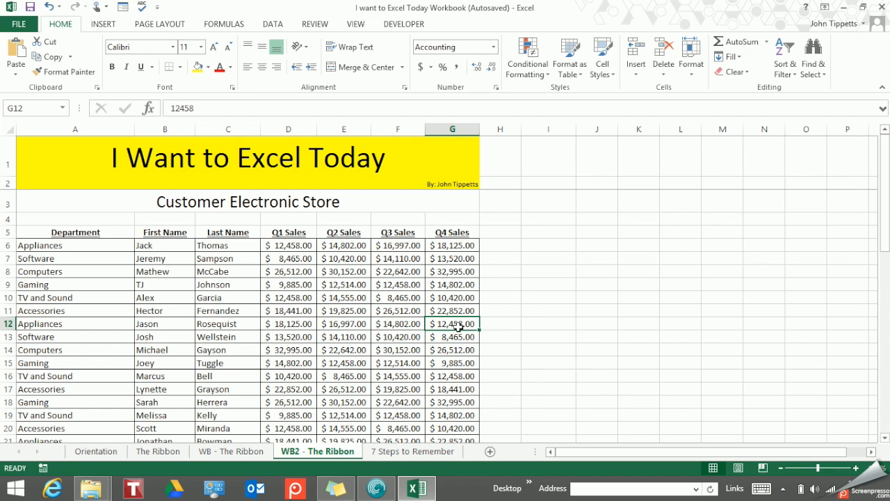
Step: Enter the date 8/4/14 in cell I6, autofit column I to it and reselect the cell
click(547, 246)
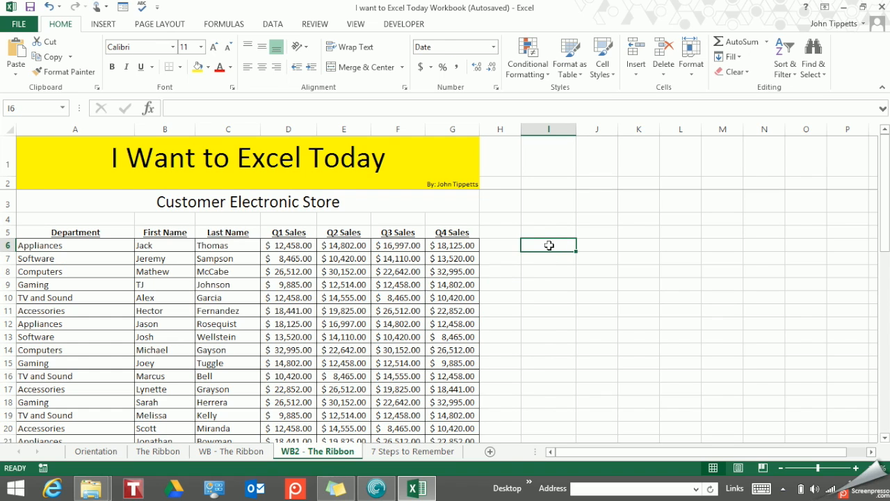
text(8/14)
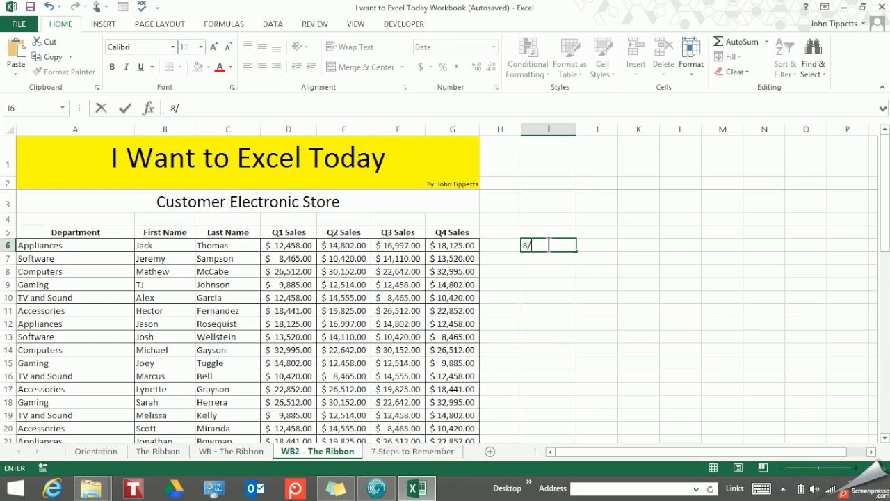
key(BackSpace)
key(BackSpace)
text(4/14)
key(Return)
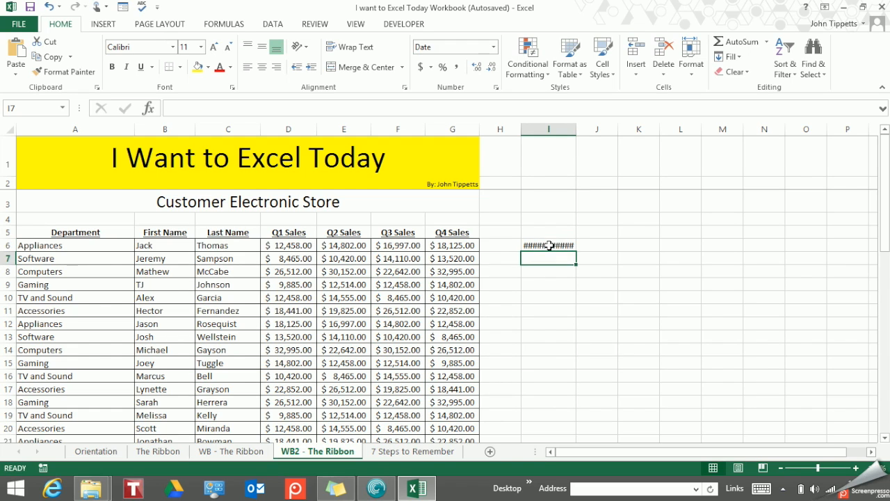
double_click(575, 133)
click(588, 245)
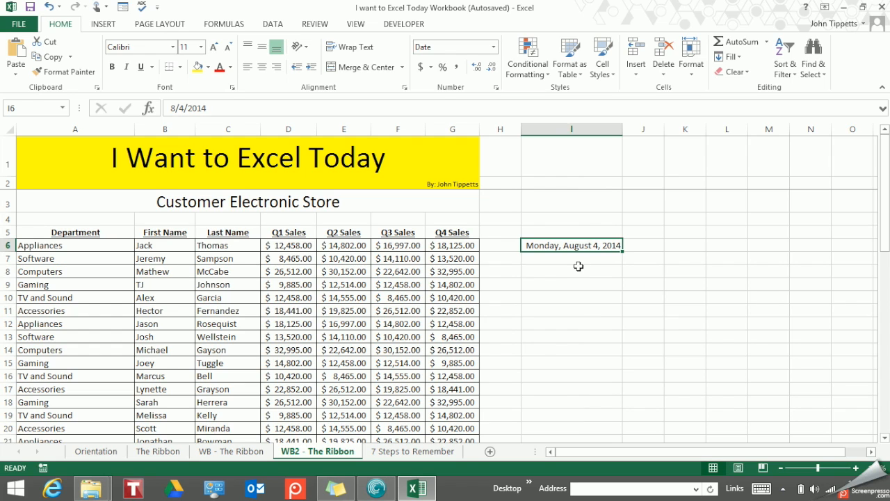
Step: Switch the date in cell I6 to Short Date and Number formats, ending with Long Date
click(493, 47)
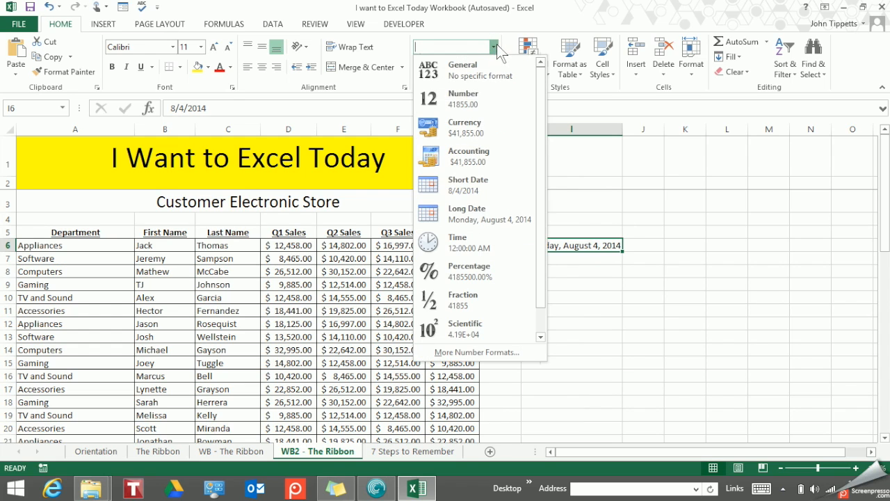
click(463, 194)
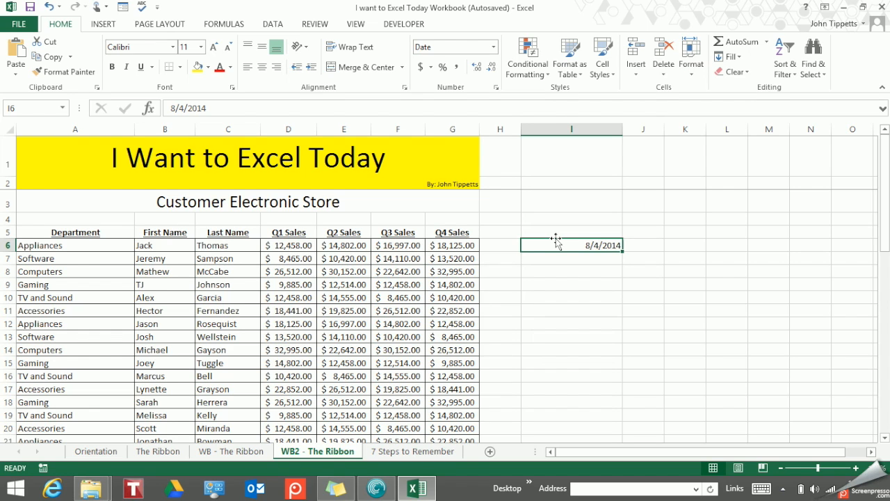
click(493, 47)
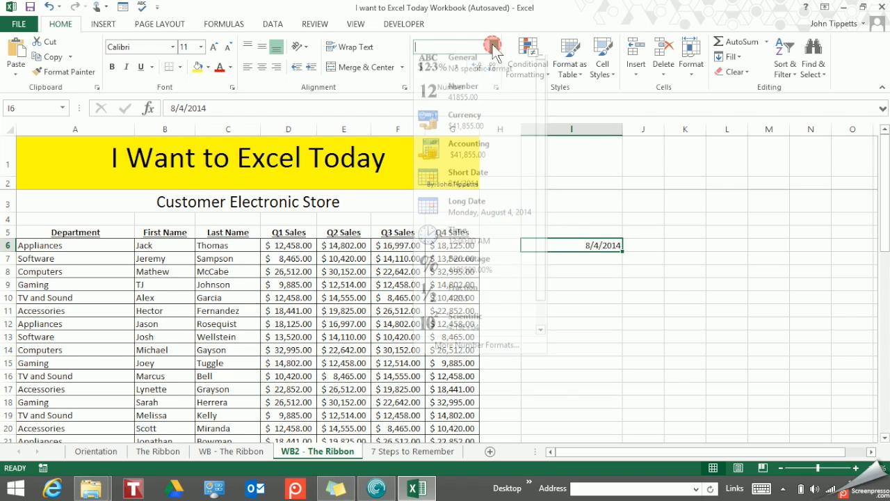
click(486, 100)
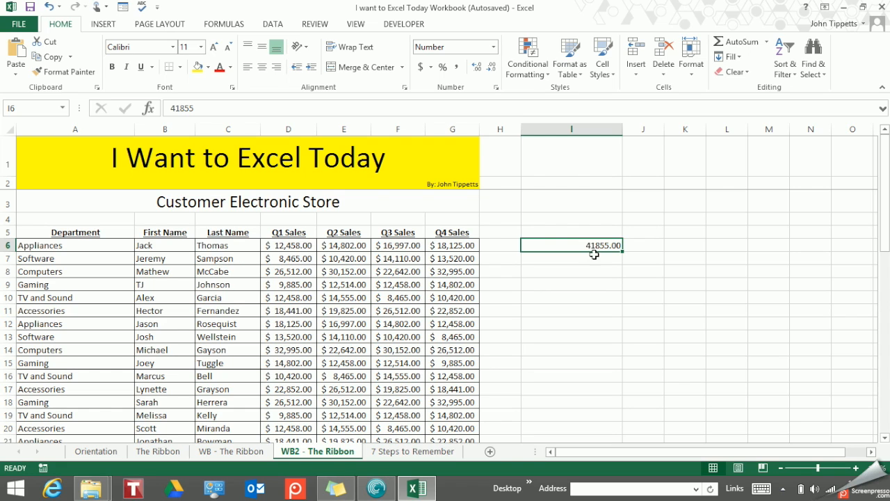
click(493, 47)
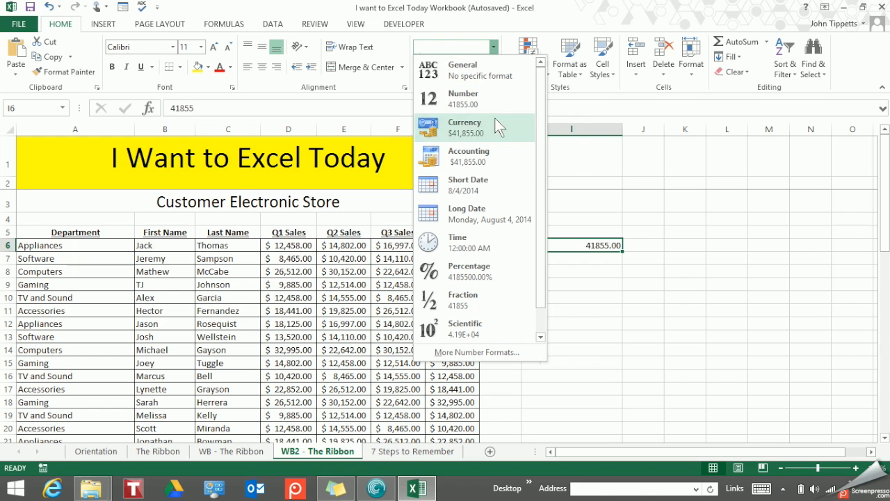
click(491, 211)
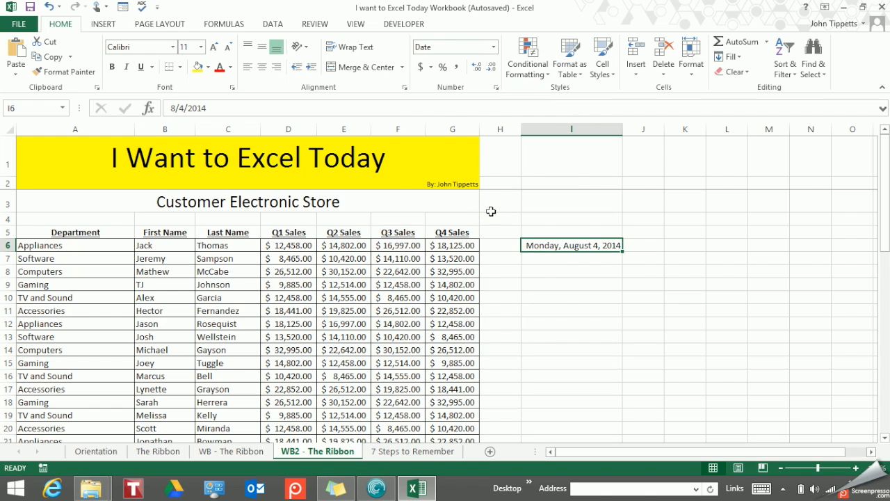
Step: Enter 1:00 in cell I7 and apply the Time format to it
click(578, 256)
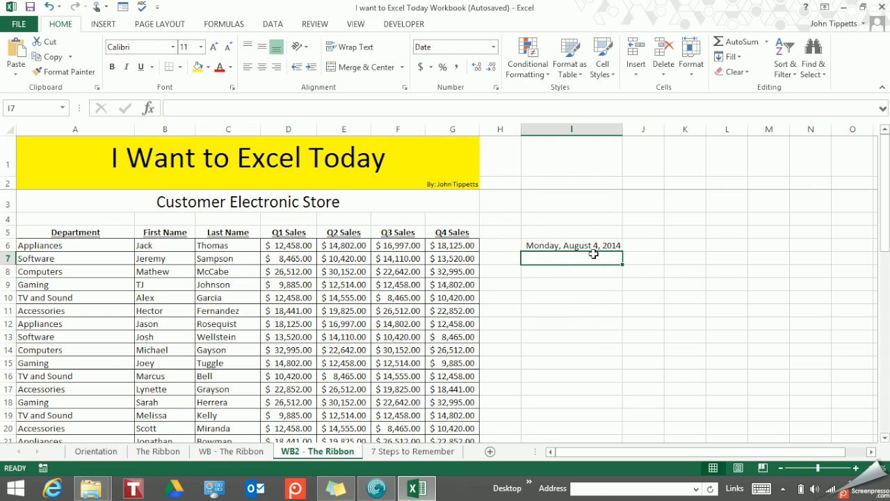
text(1:)
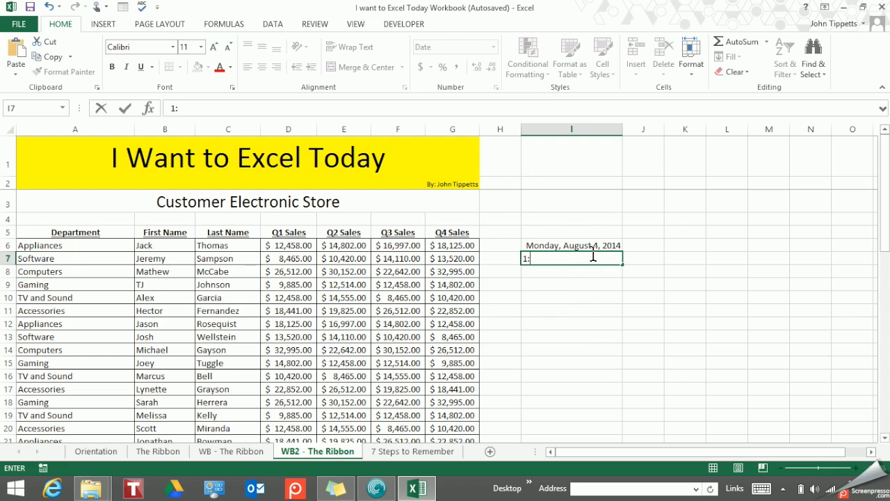
text(00)
key(Return)
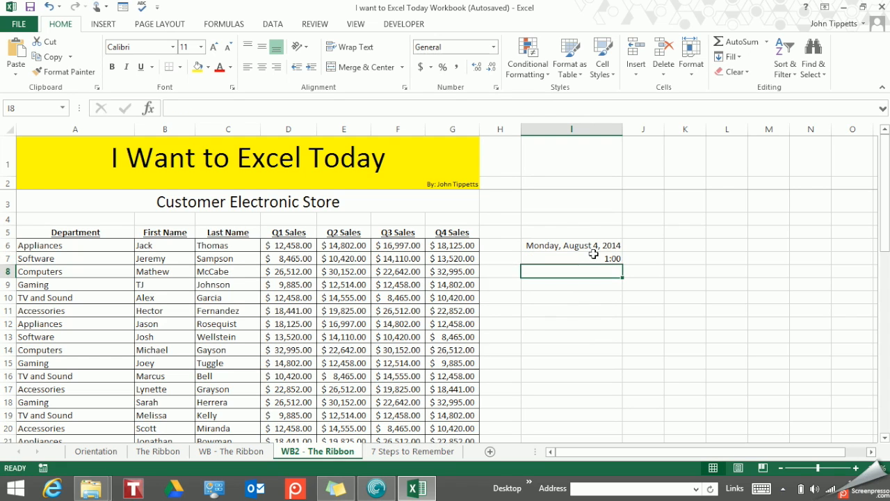
click(593, 256)
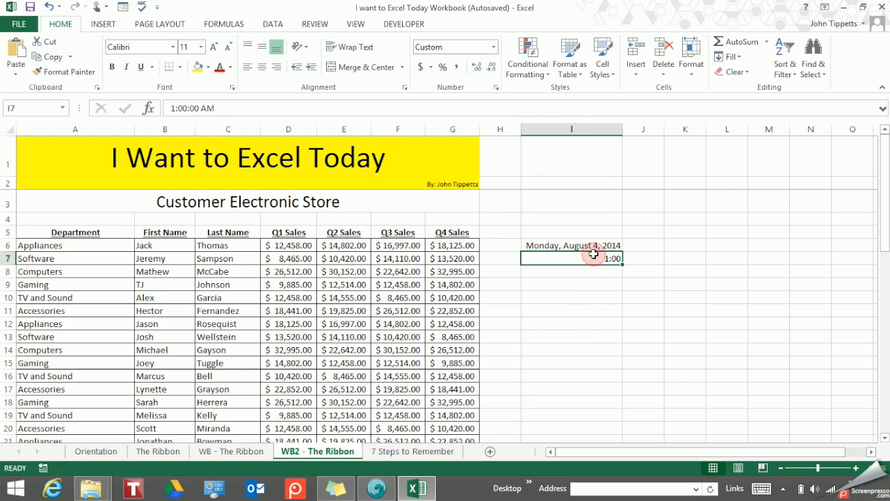
click(493, 47)
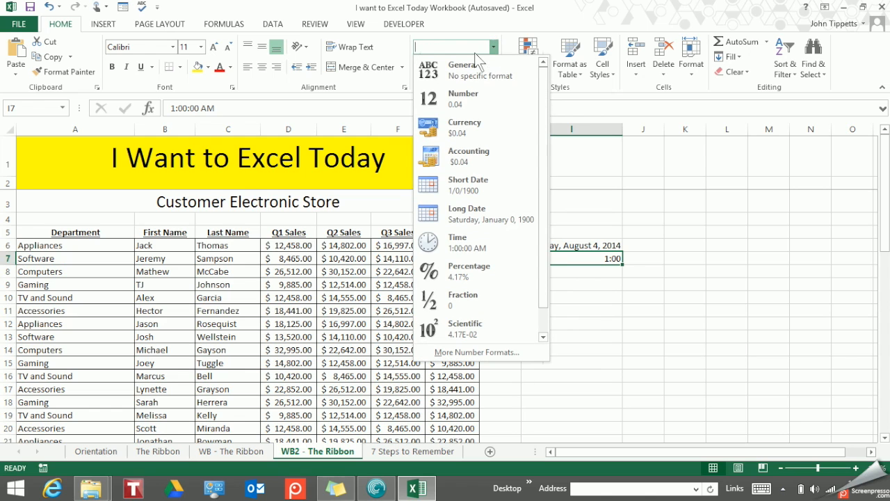
click(489, 247)
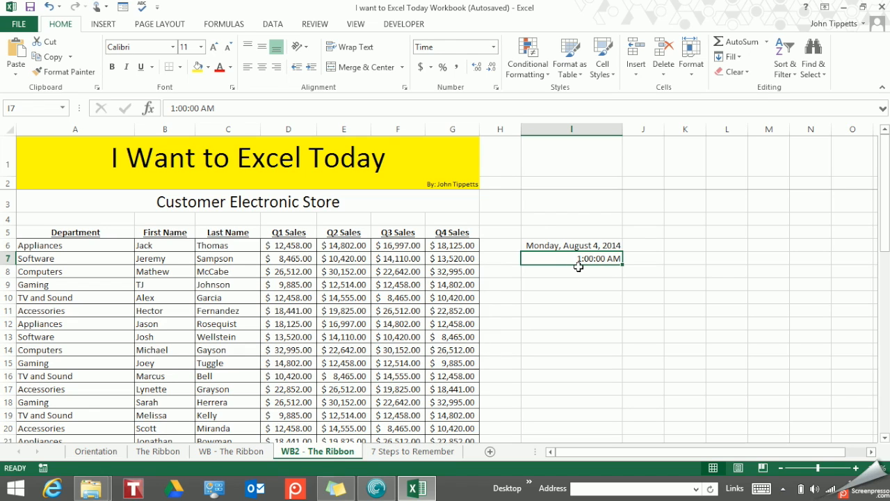
key(ctrl)
key(ctrl)
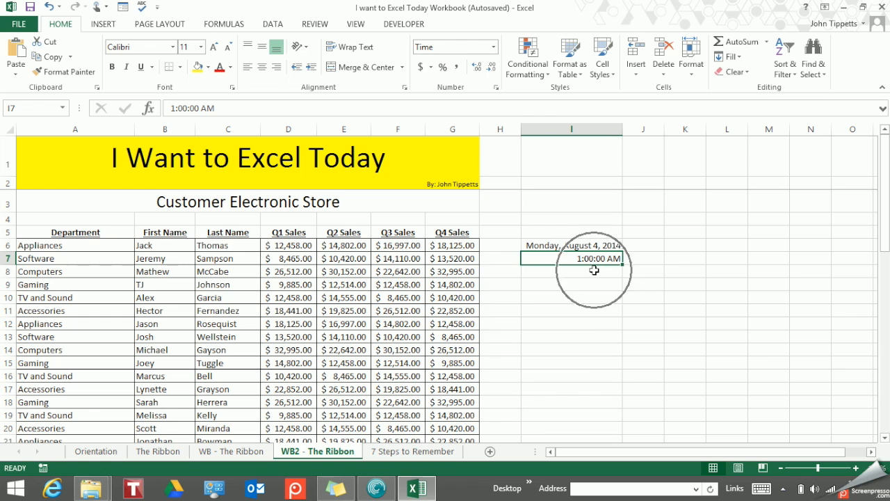
key(ctrl)
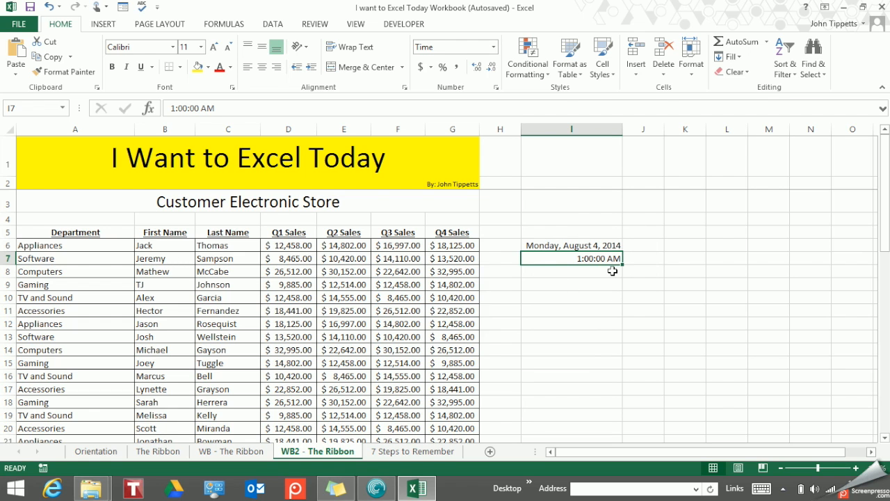